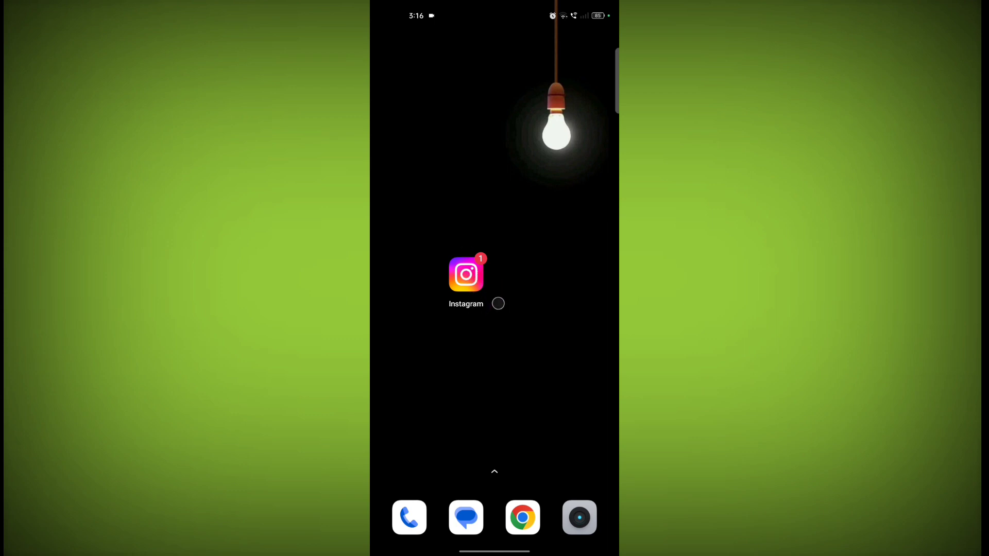
- Launch Instagram and go to your own profile page
left_click(463, 267)
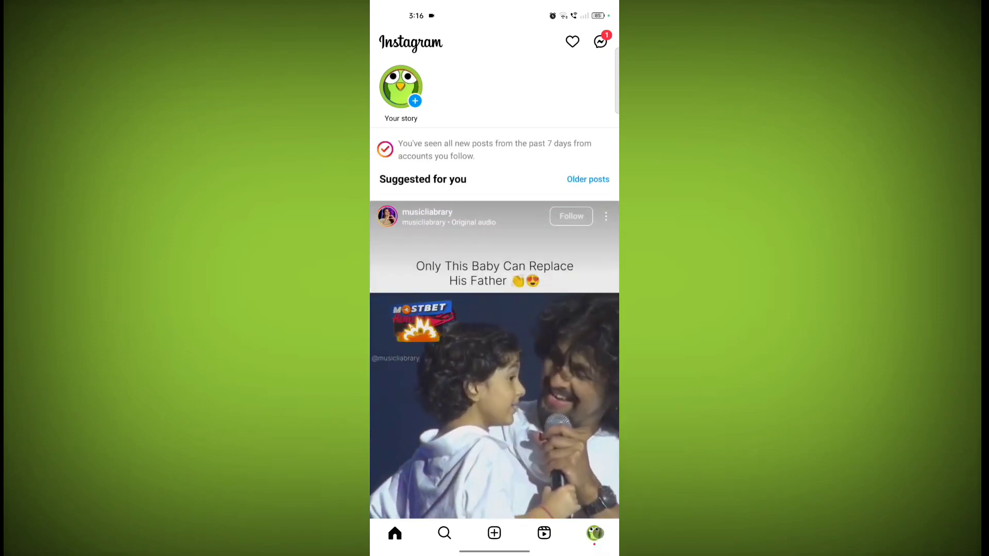
left_click(595, 533)
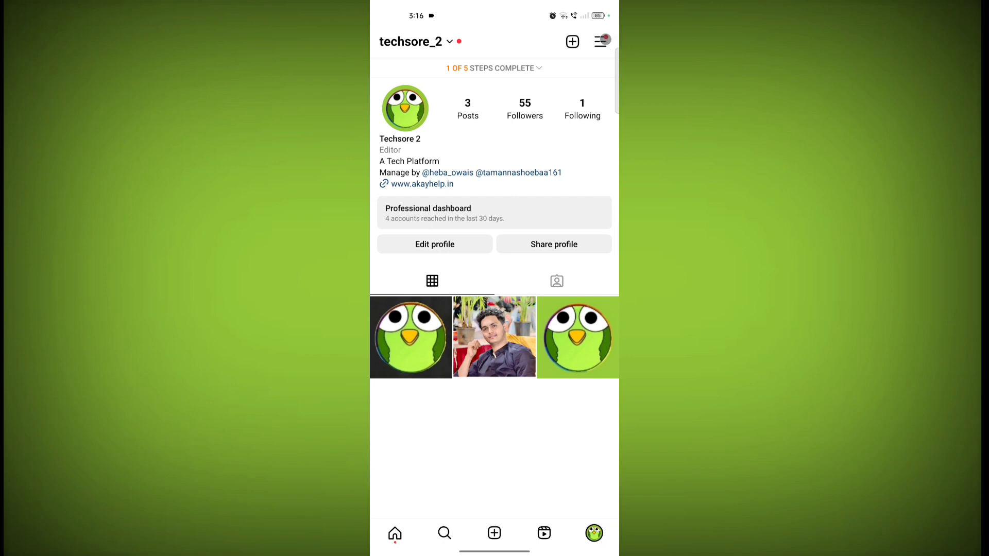
- Go to Settings and privacy, then the Creator tools and controls page
left_click(605, 39)
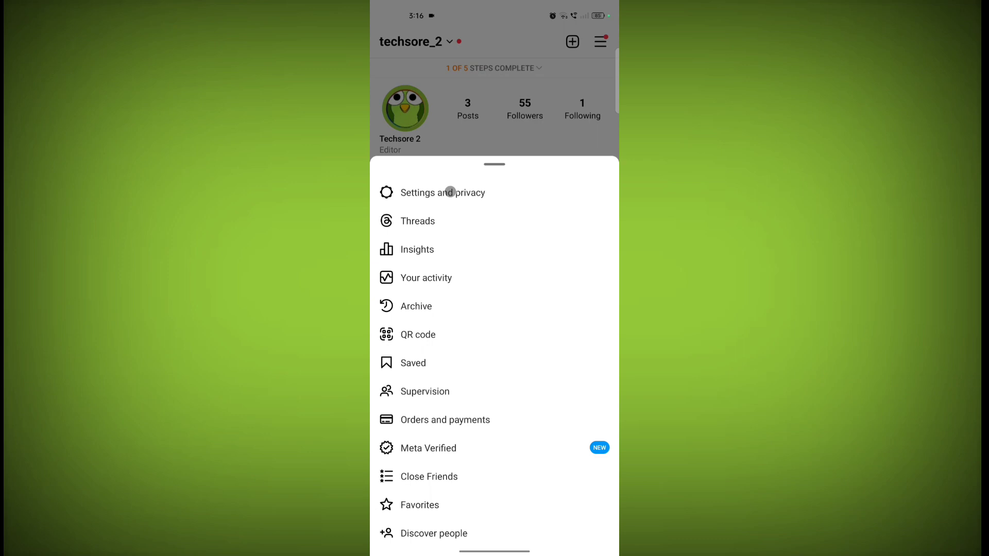
left_click(476, 192)
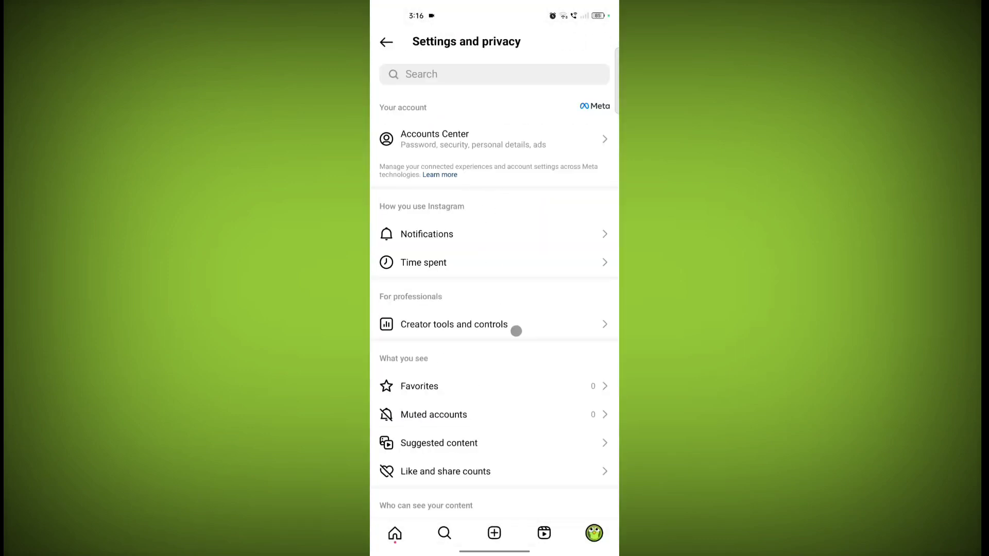
left_click(515, 326)
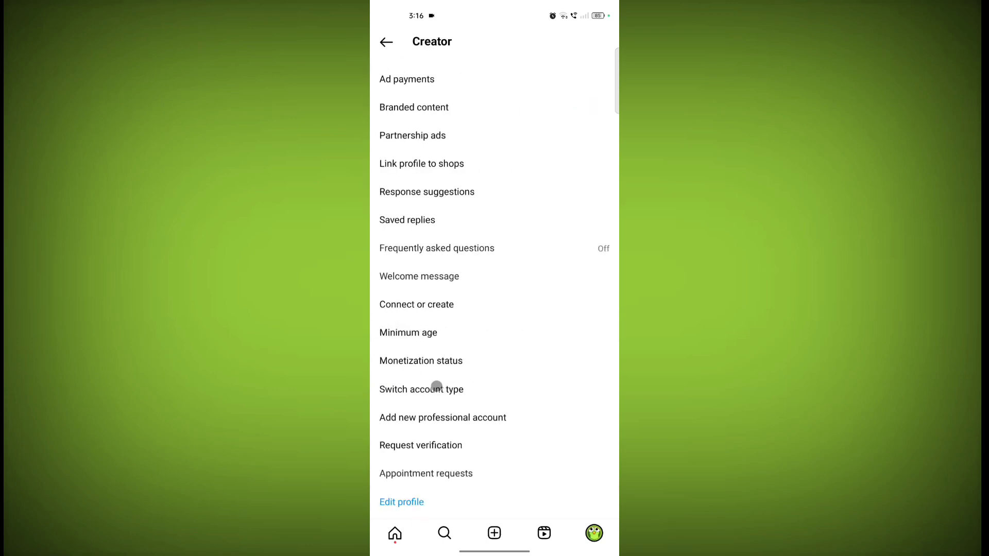
- Switch the account type to a personal account and confirm the switch
left_click(477, 389)
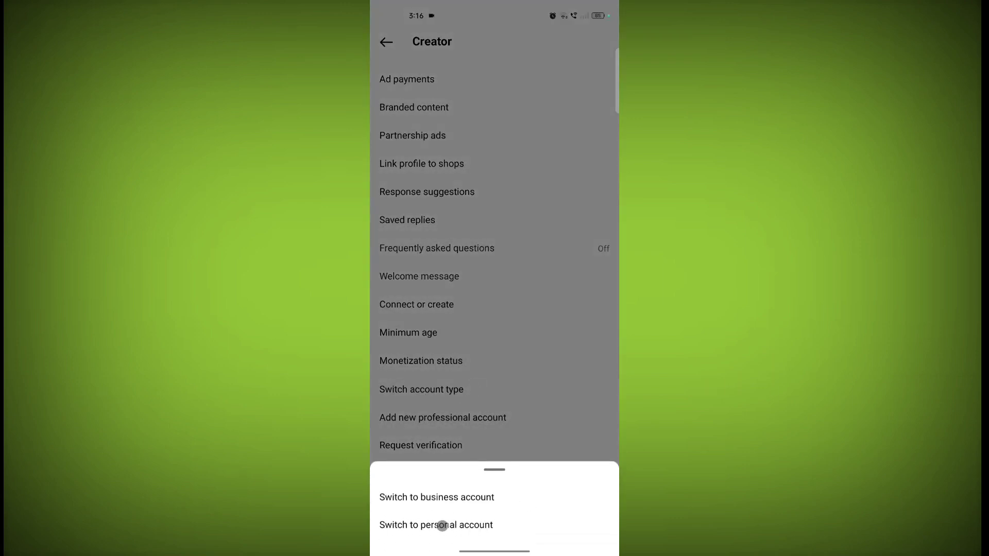
left_click(491, 528)
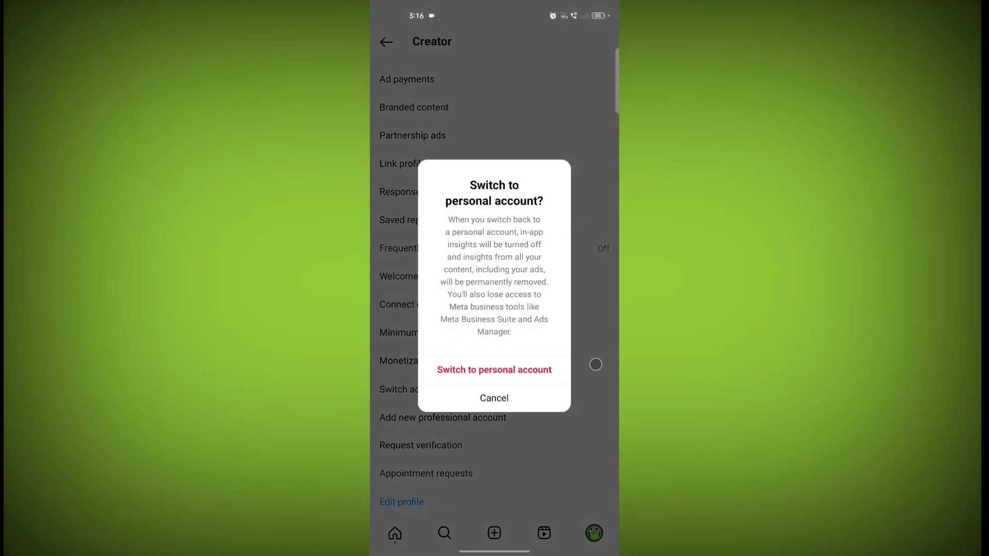
left_click(511, 369)
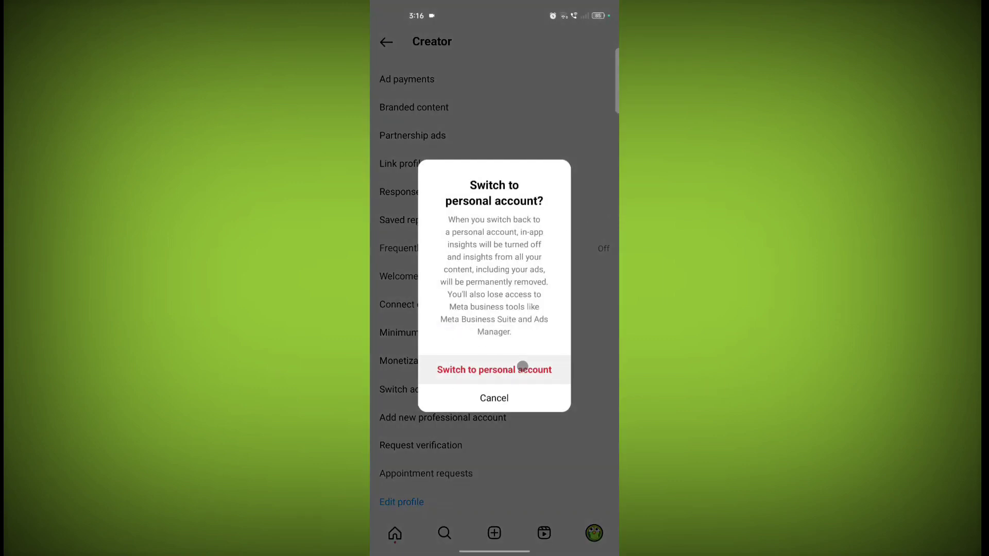